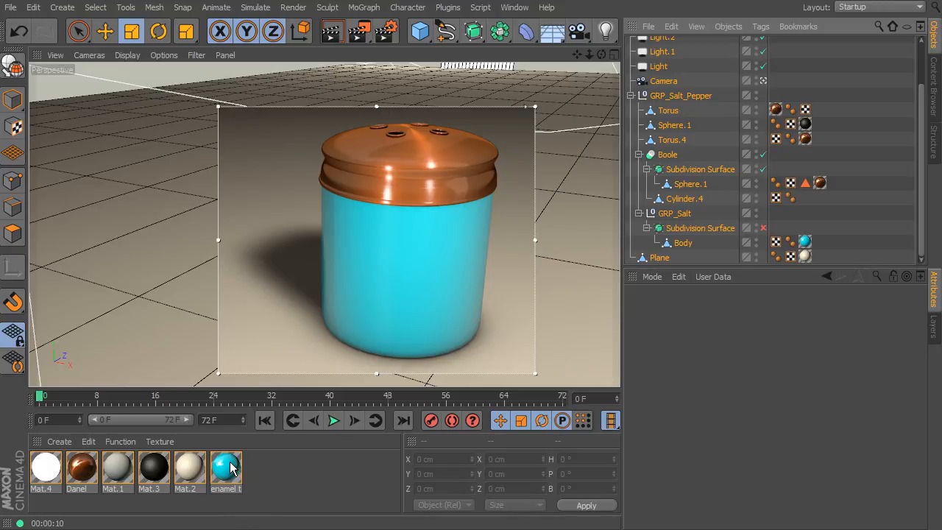
Step: Duplicate the enamel teal material, disable the Color channel on the copy, and review its Reflection and Specular settings
left_click_drag(227, 470, 270, 492, "ctrl")
key("ctrl+r")
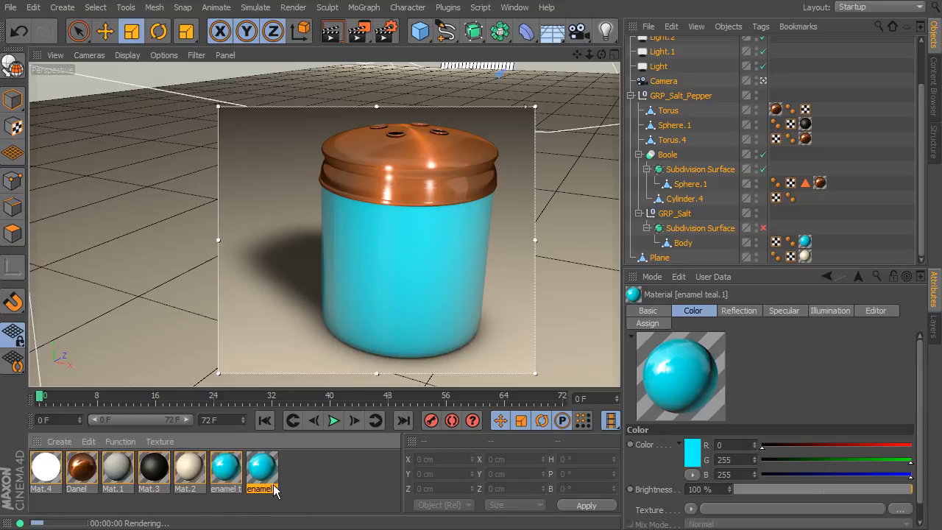
double_click(265, 468)
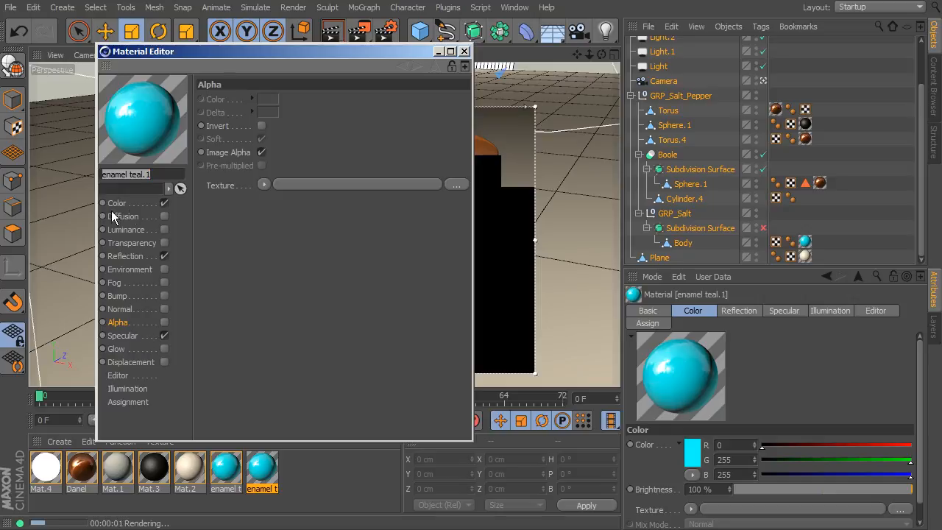
left_click(165, 203)
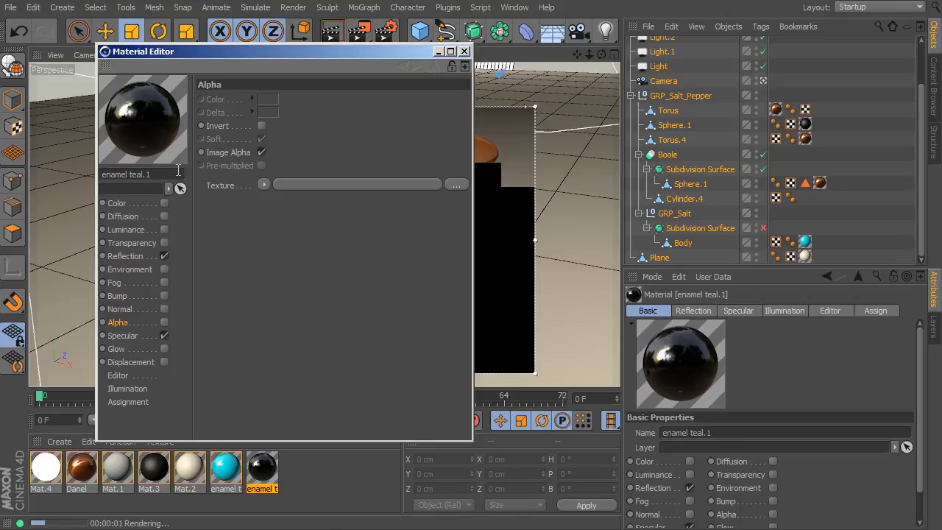
left_click(127, 255)
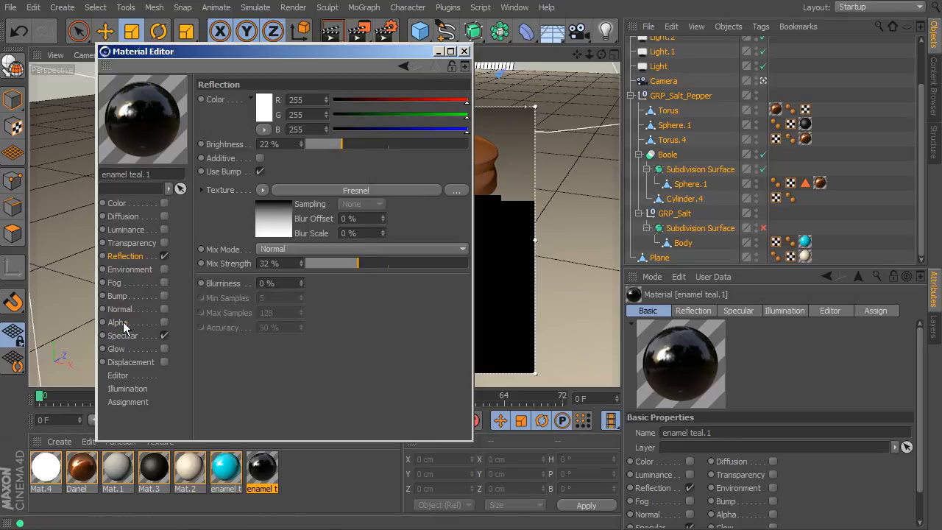
left_click(122, 336)
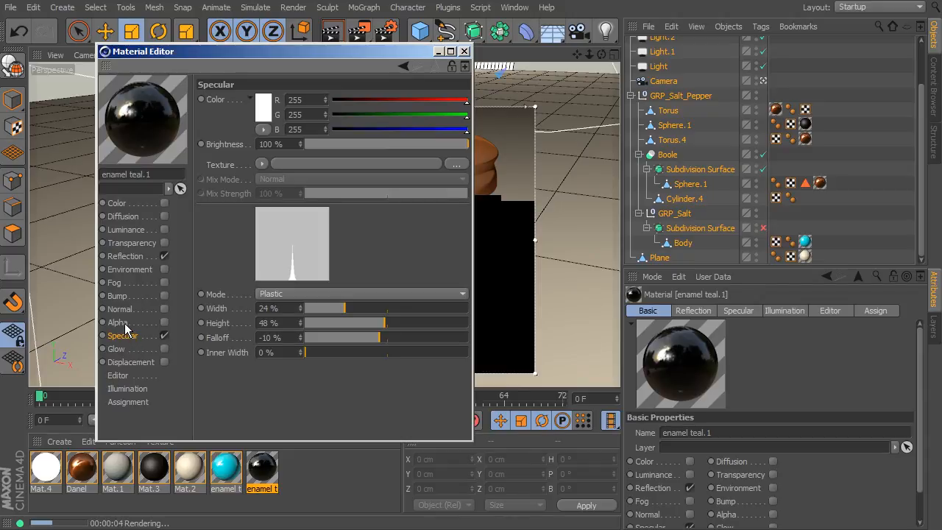
Step: Enable the Alpha channel of the copied material and load canisterpattern.png as its texture
left_click(123, 325)
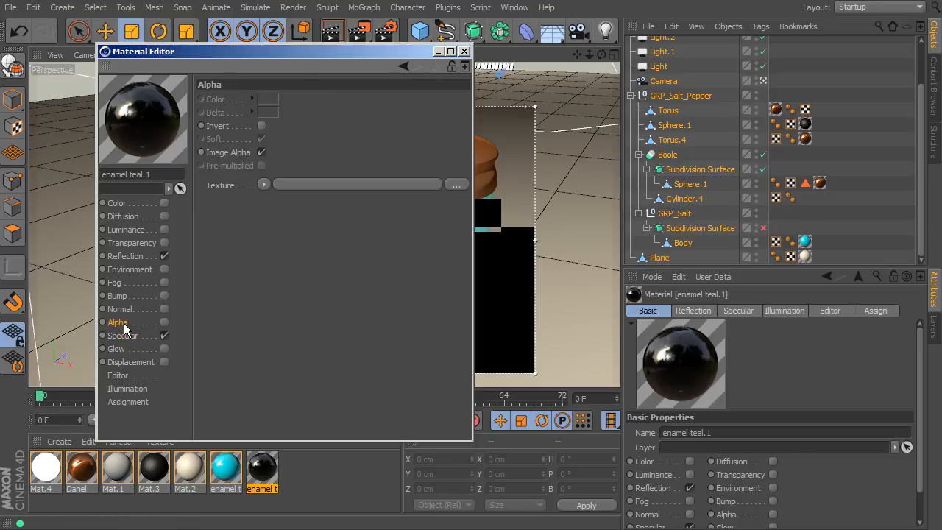
left_click(164, 323)
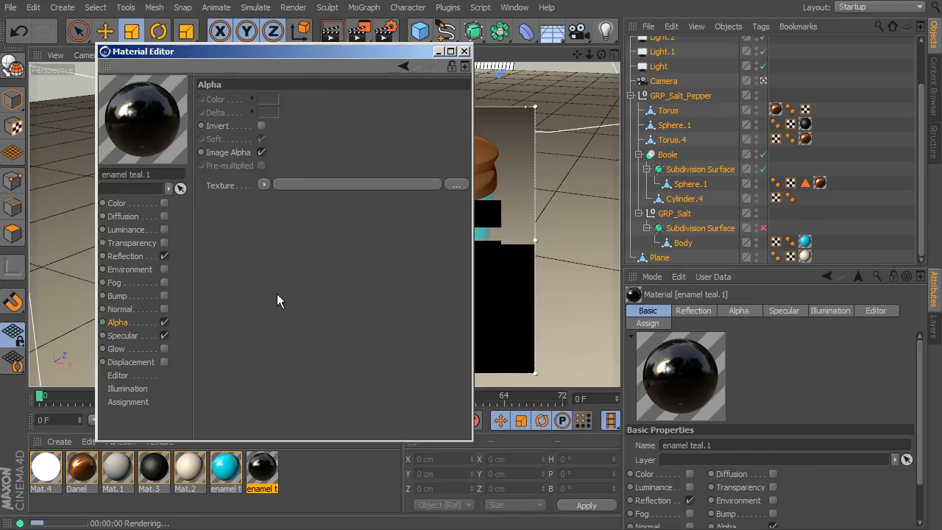
left_click(262, 185)
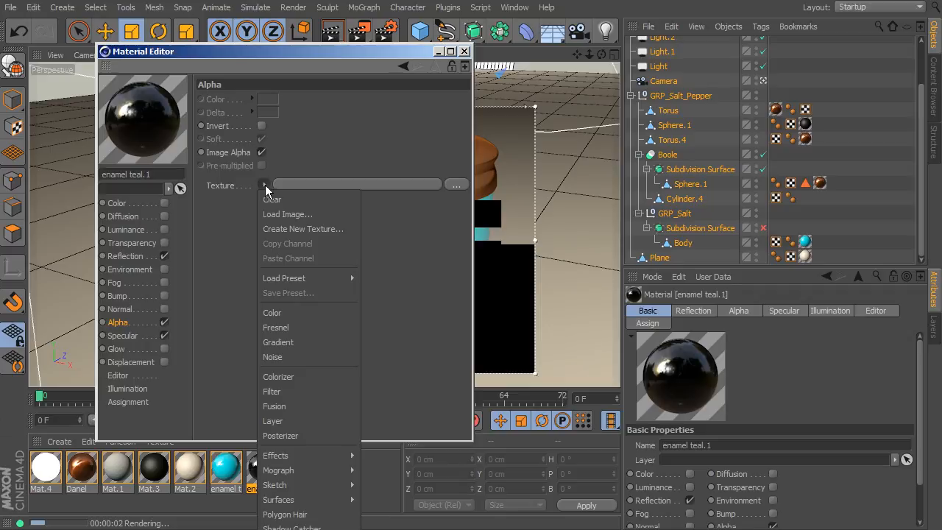
left_click(304, 212)
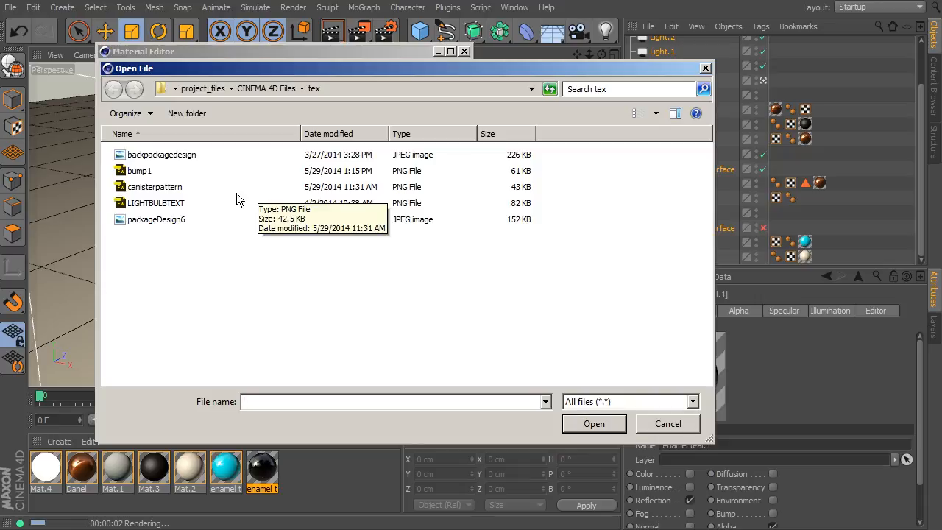
left_click(177, 188)
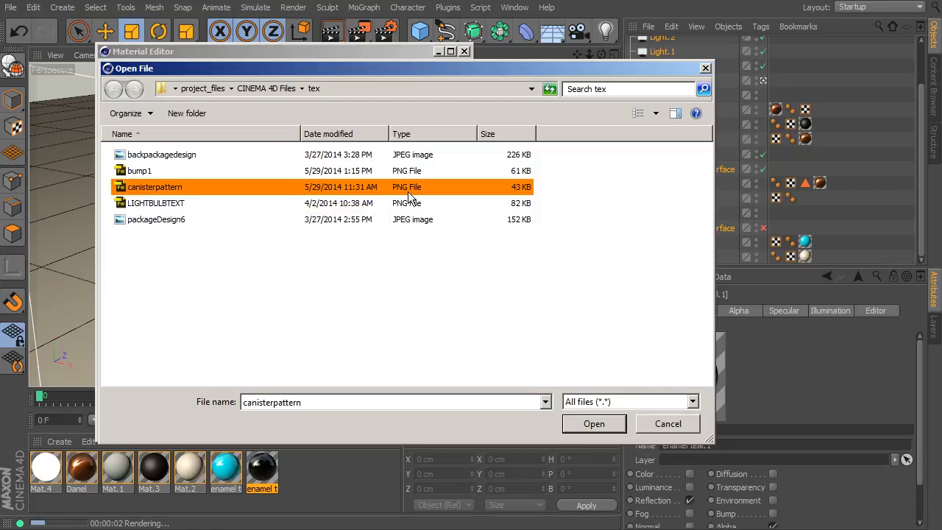
left_click(592, 423)
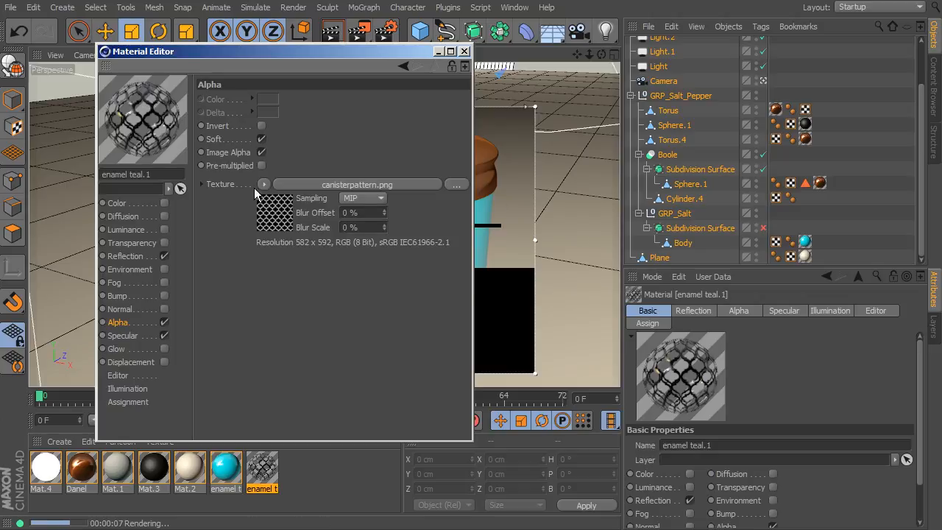
Step: Apply the patterned enamel teal.1 material to the Body object on top of the teal material
left_click_drag(173, 51, 634, 69)
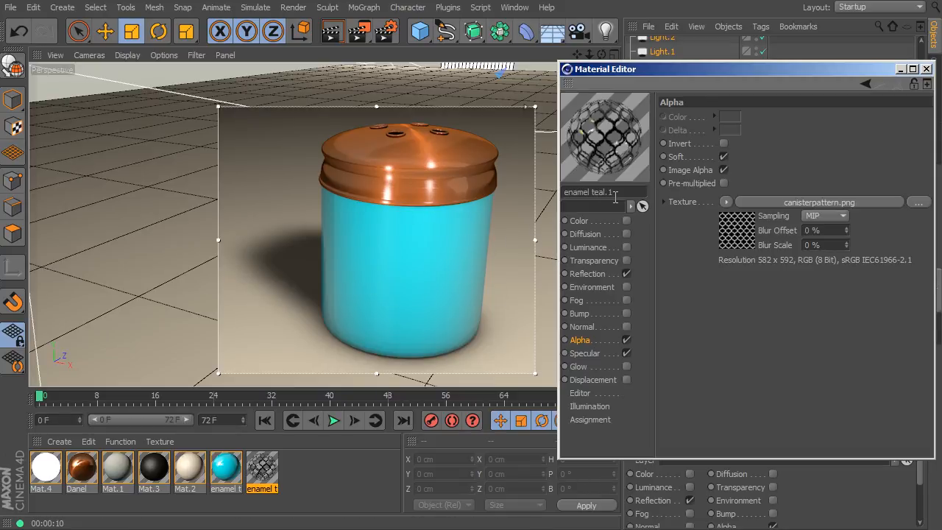
left_click(926, 69)
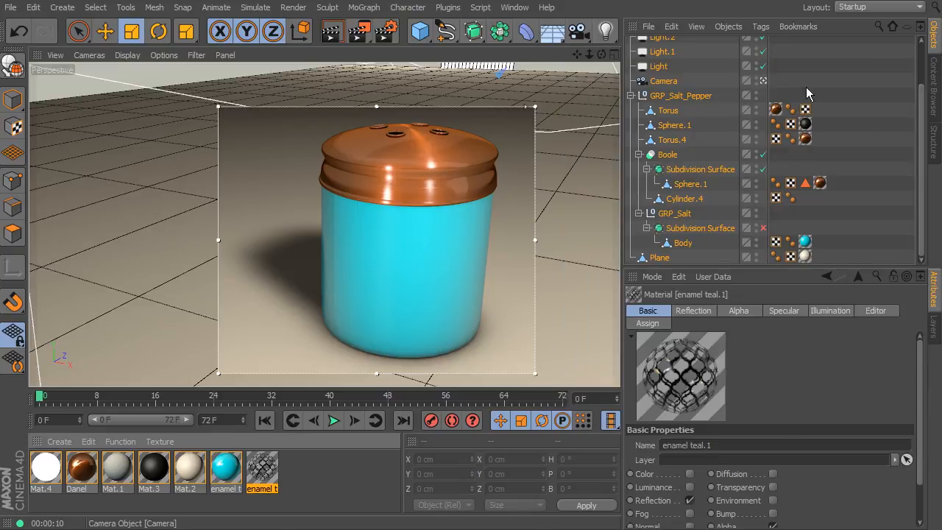
left_click_drag(265, 475, 684, 244)
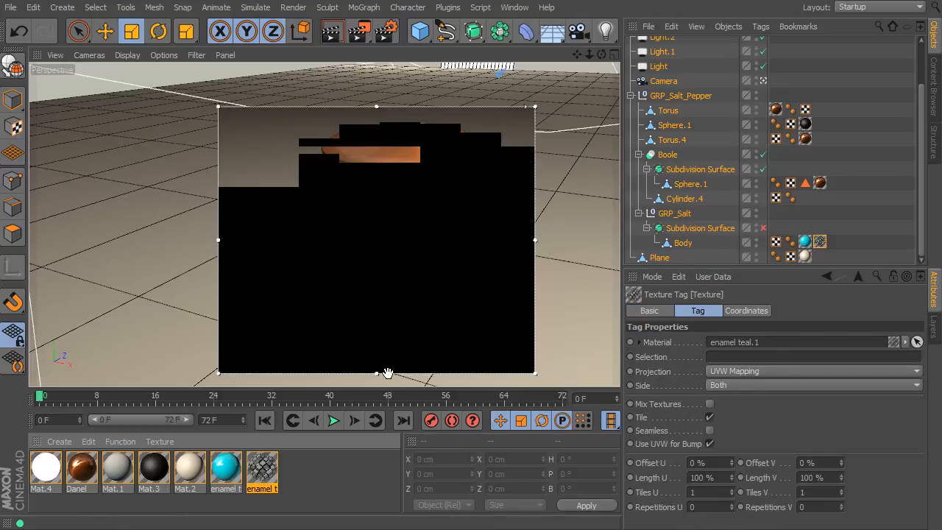
Step: Re-enable the Color channel of the pattern material and set its color to off-white RGB 255, 254, 250
double_click(264, 470)
left_click_drag(229, 57, 674, 82)
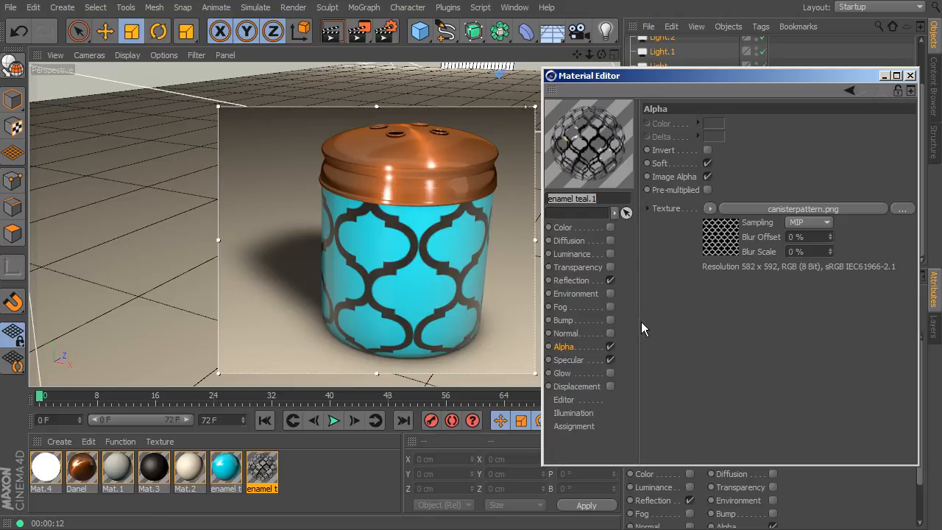
left_click(609, 228)
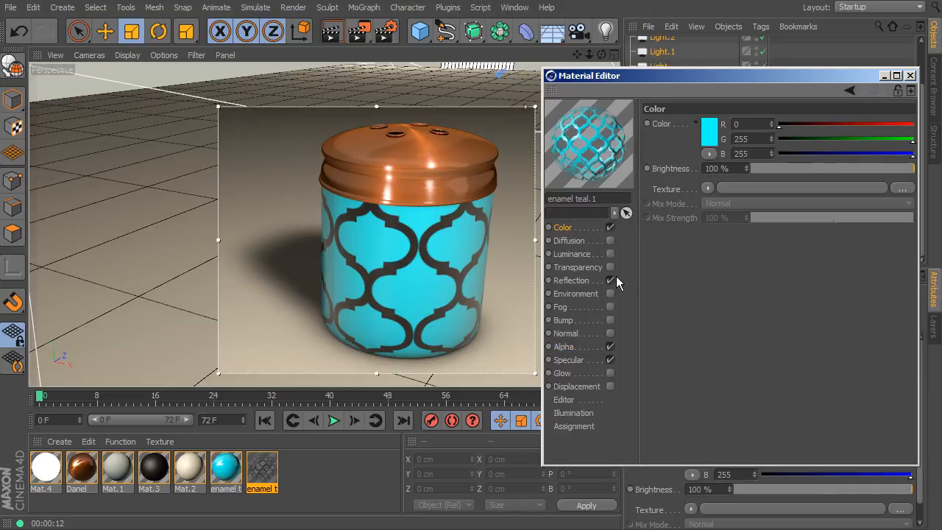
key("ctrl+r")
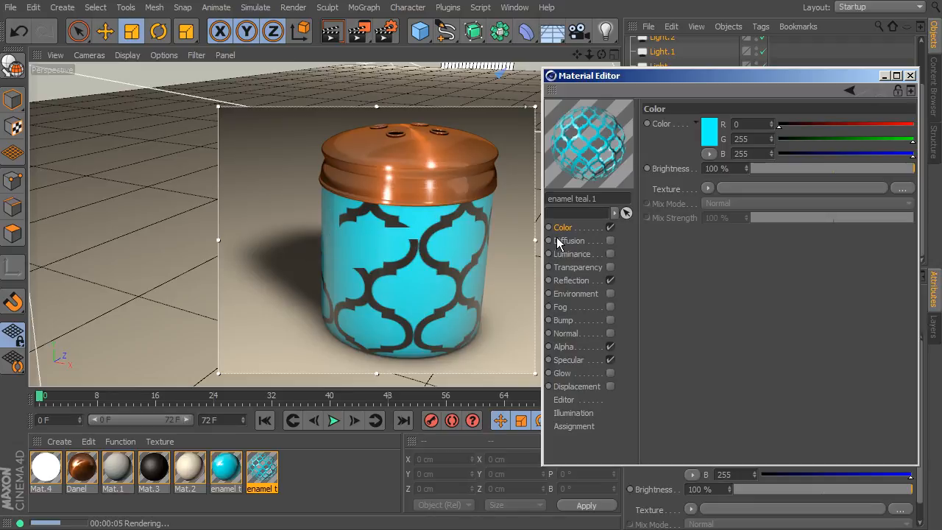
left_click(707, 132)
left_click_drag(691, 66, 628, 66)
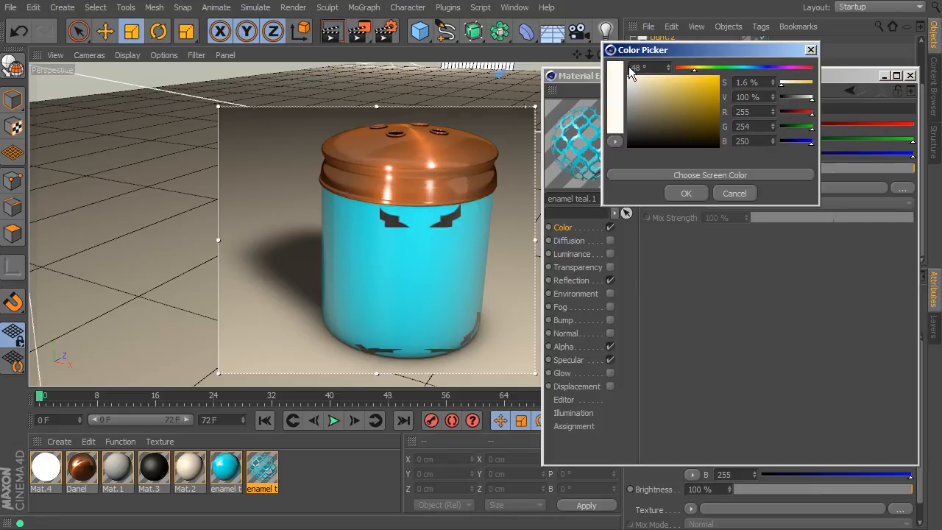
left_click(685, 193)
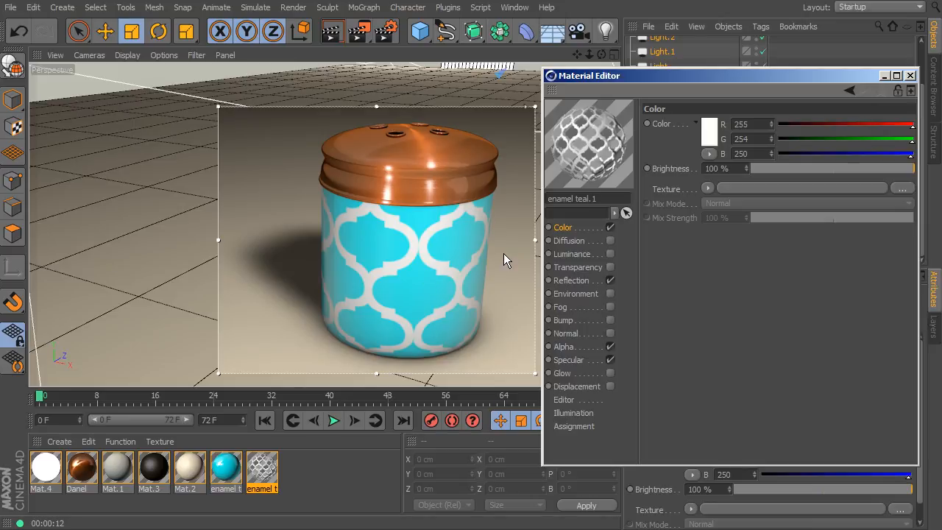
Step: Load bump1.png from the tex folder as the Bump texture of the pattern material
left_click(567, 346)
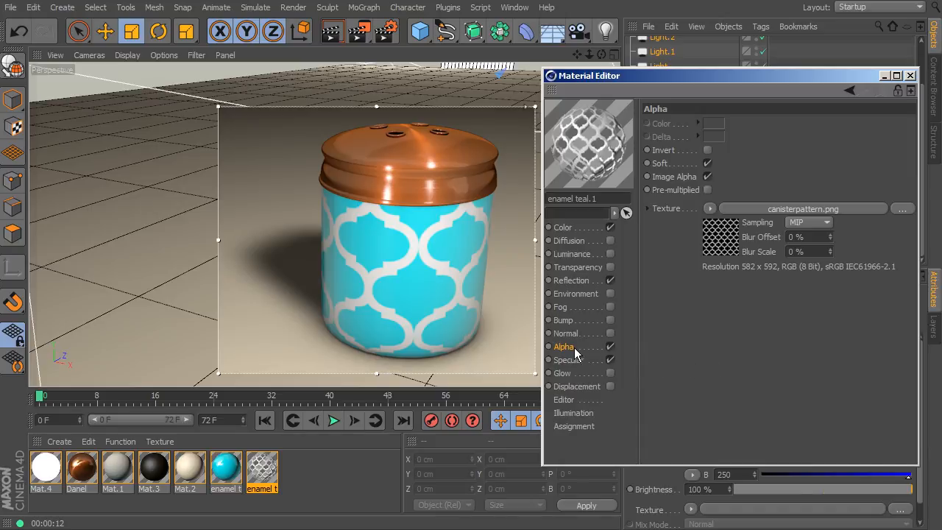
left_click(559, 322)
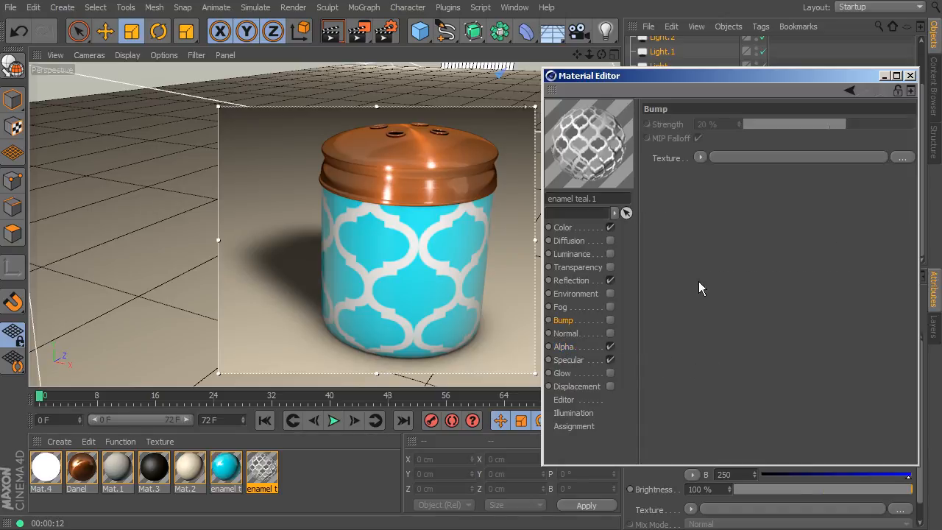
left_click(698, 157)
left_click(713, 187)
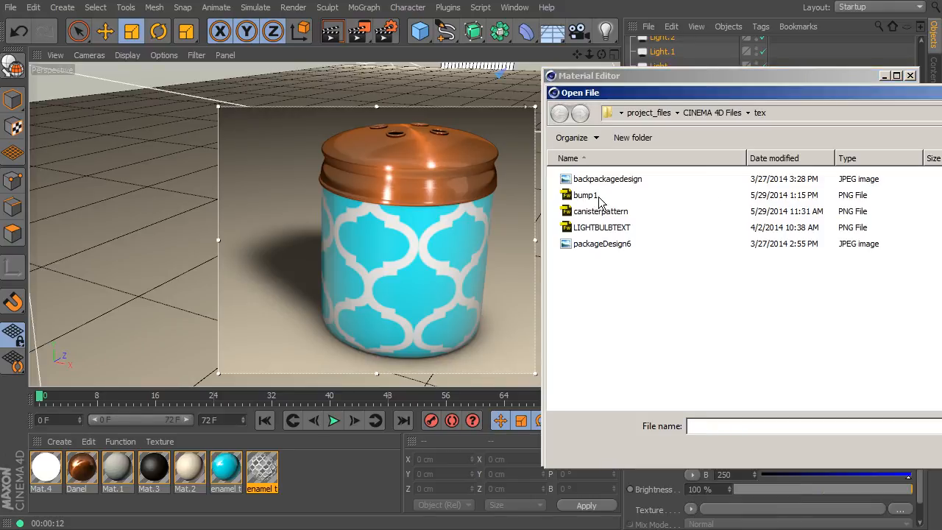
left_click(592, 195)
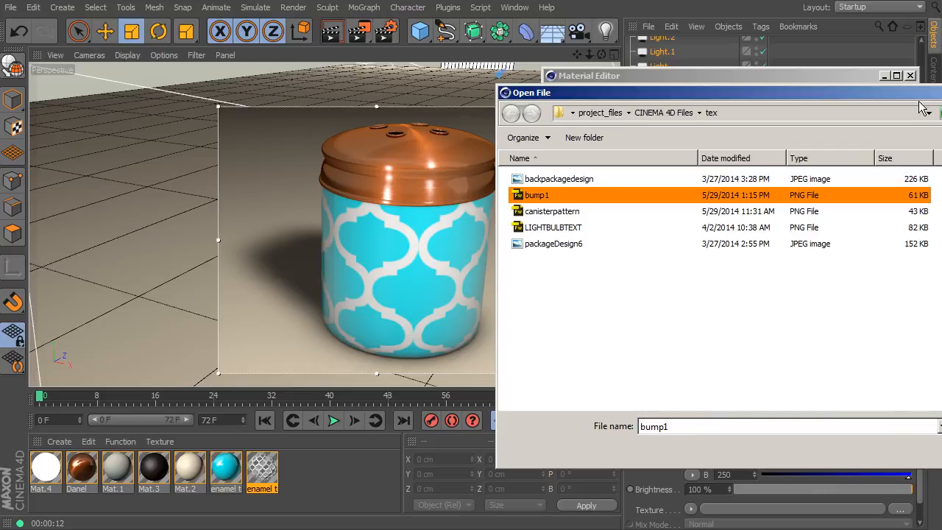
left_click(747, 444)
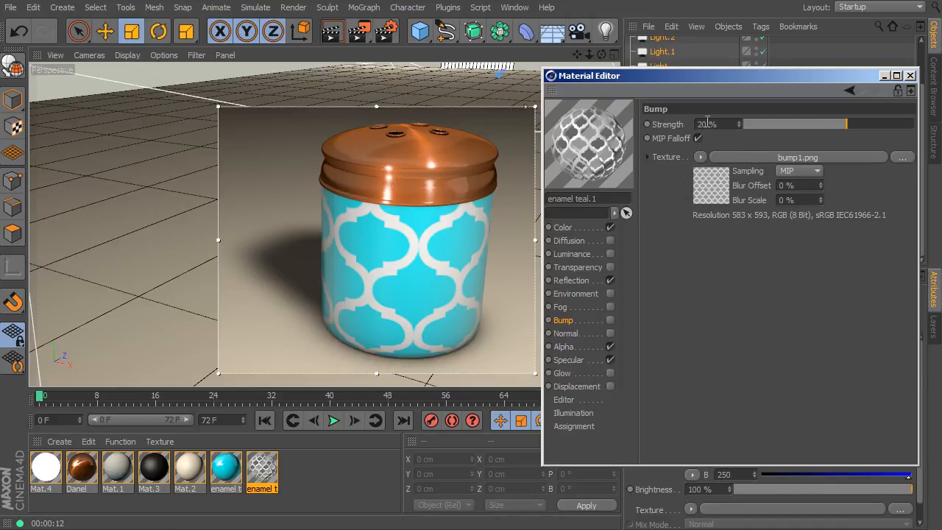
Step: Enable the Bump channel of the pattern material with a strength of 24% and close the material's settings
left_click_drag(843, 133, 777, 130)
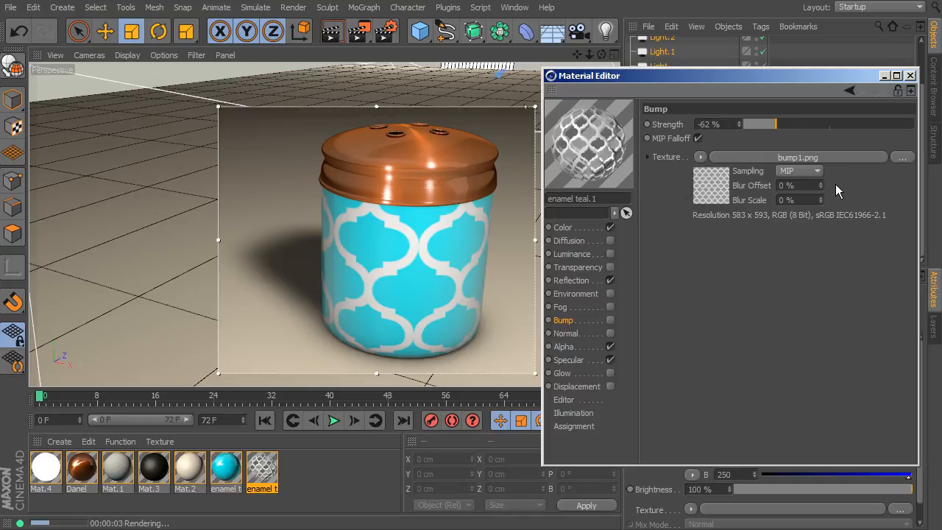
left_click_drag(879, 123, 883, 122)
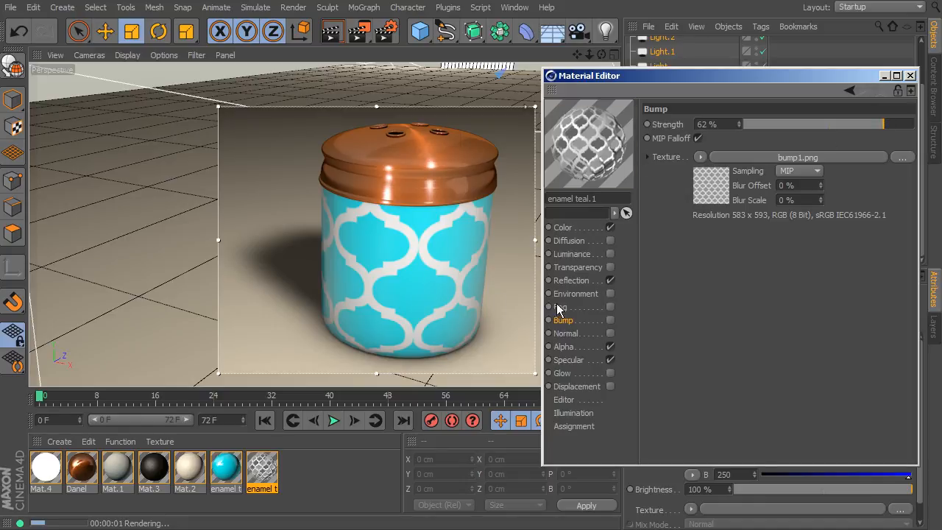
left_click(610, 320)
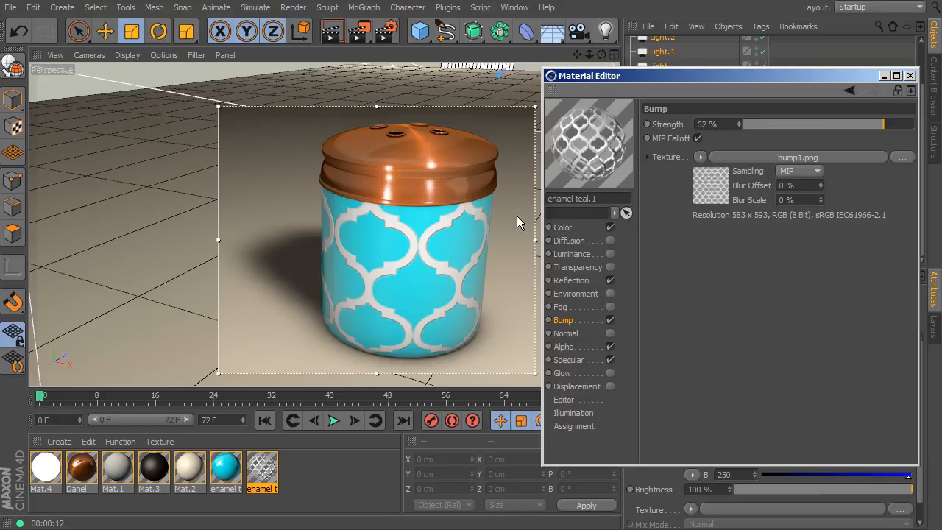
left_click_drag(856, 120, 851, 123)
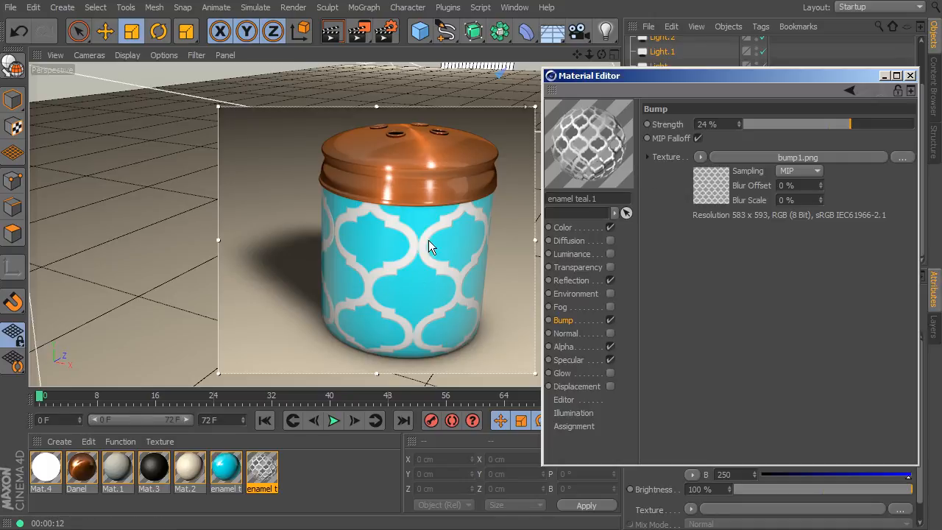
left_click(910, 75)
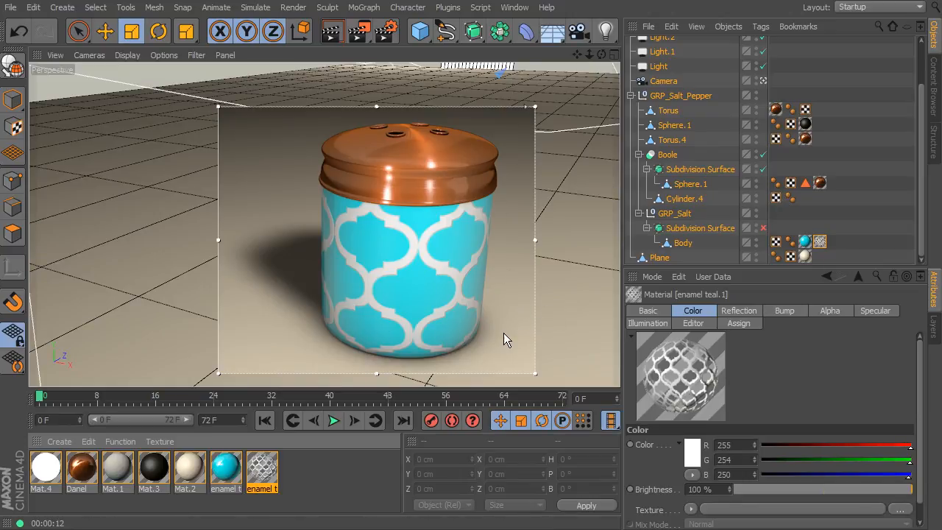
Step: Scale the pattern on the Body by setting its texture tag's Length U to 59% and Length V to 69%
left_click(819, 242)
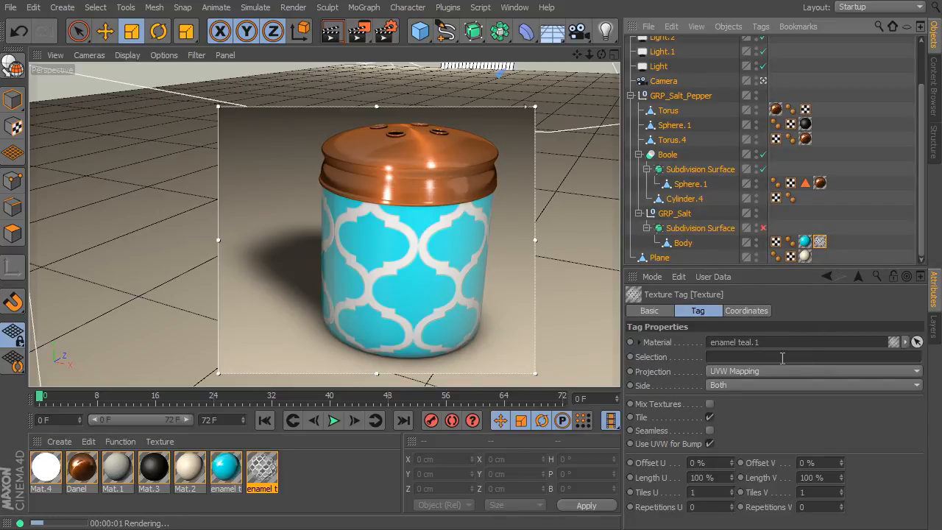
left_click_drag(730, 462, 730, 434)
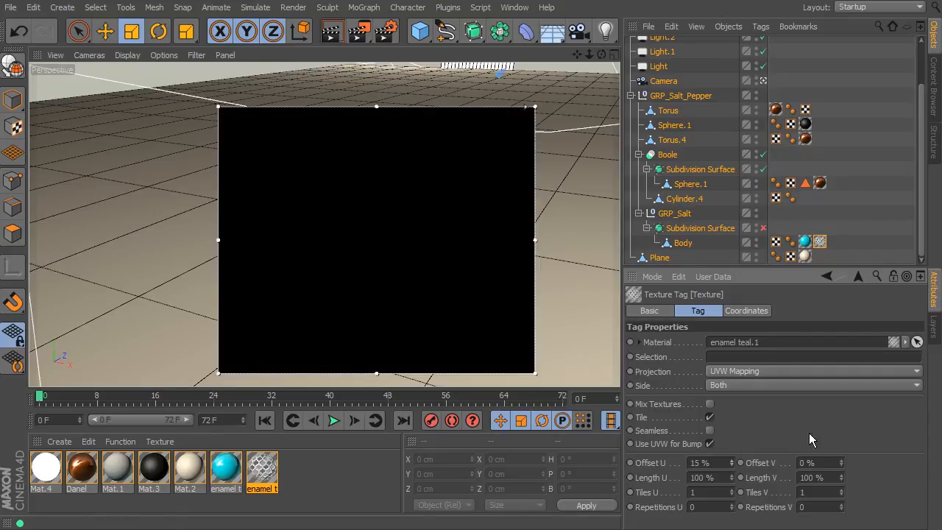
key("ctrl+z")
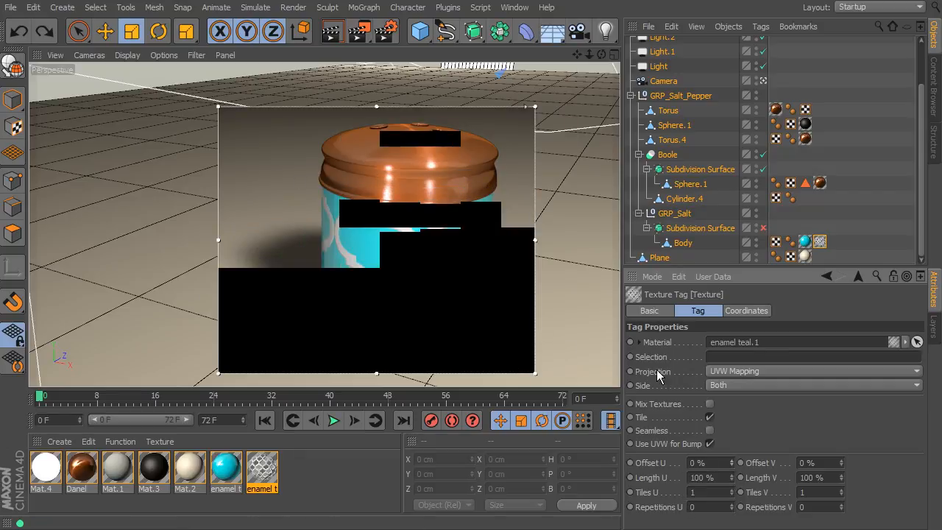
mouse_move(731, 477)
left_mouse_down()
mouse_move(731, 463)
mouse_move(730, 486)
left_mouse_up()
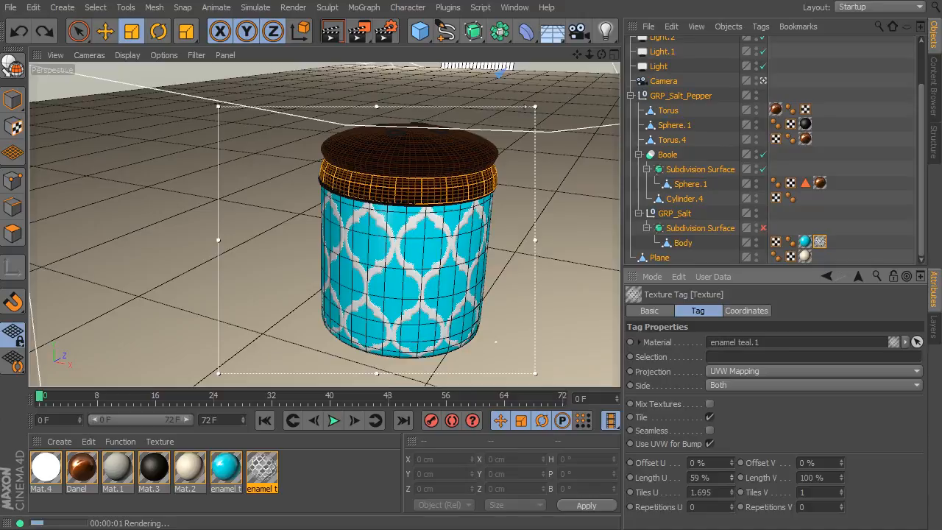
left_click_drag(840, 478, 840, 484)
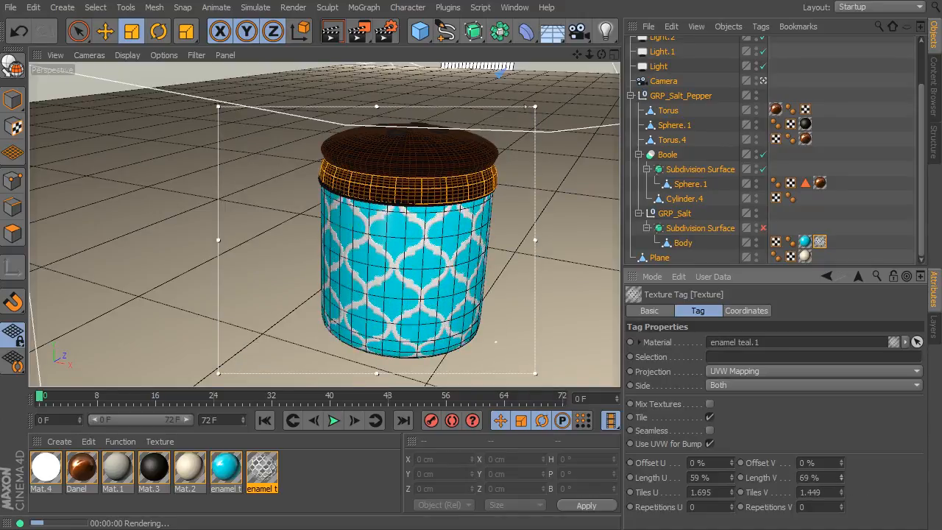